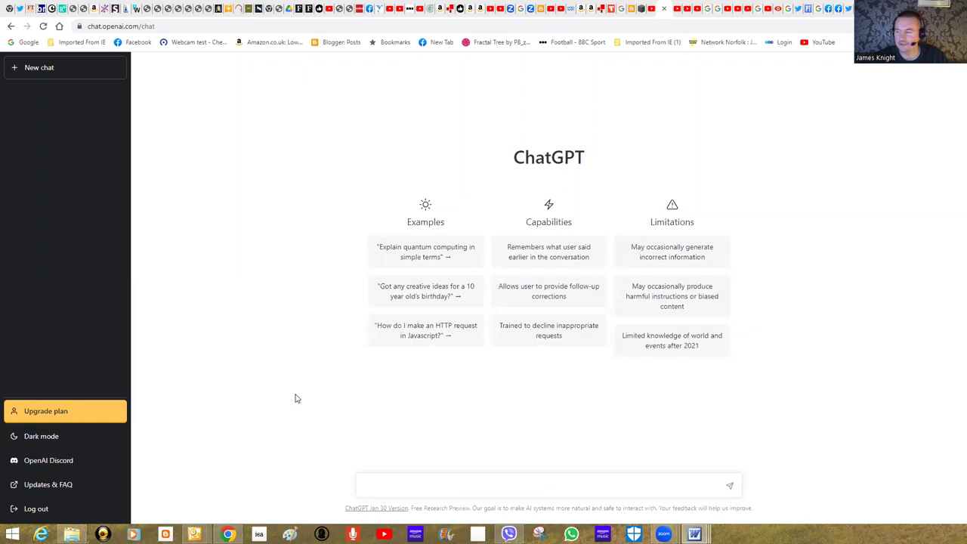
# Submit the prompt "How would Harry Enfield ask Greta Thunberg out on a date?"
pyautogui.rightClick(393, 483)
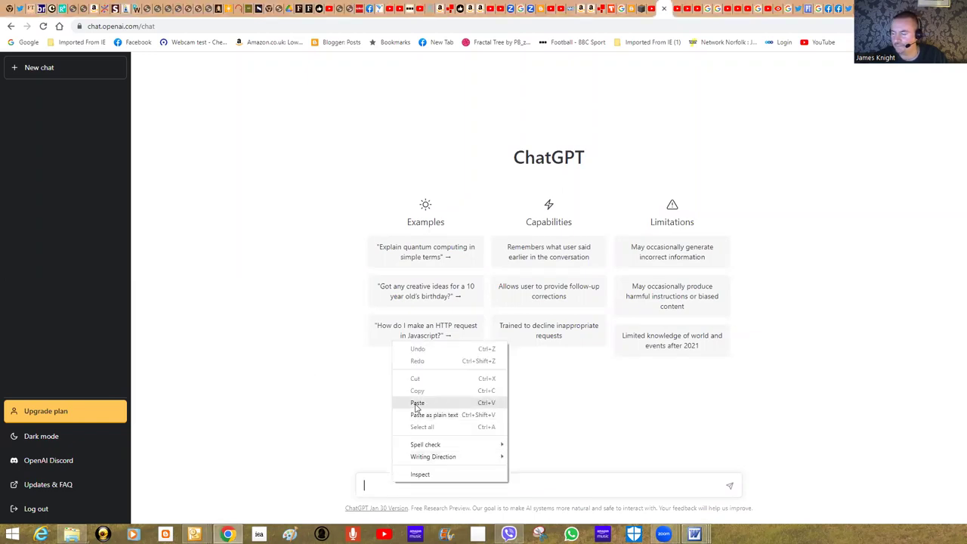
pyautogui.click(415, 406)
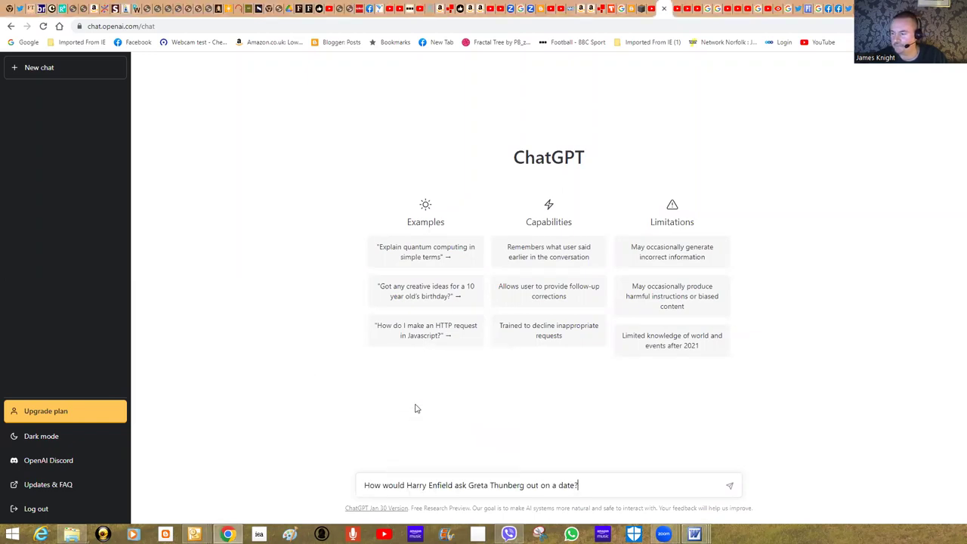
pyautogui.click(731, 489)
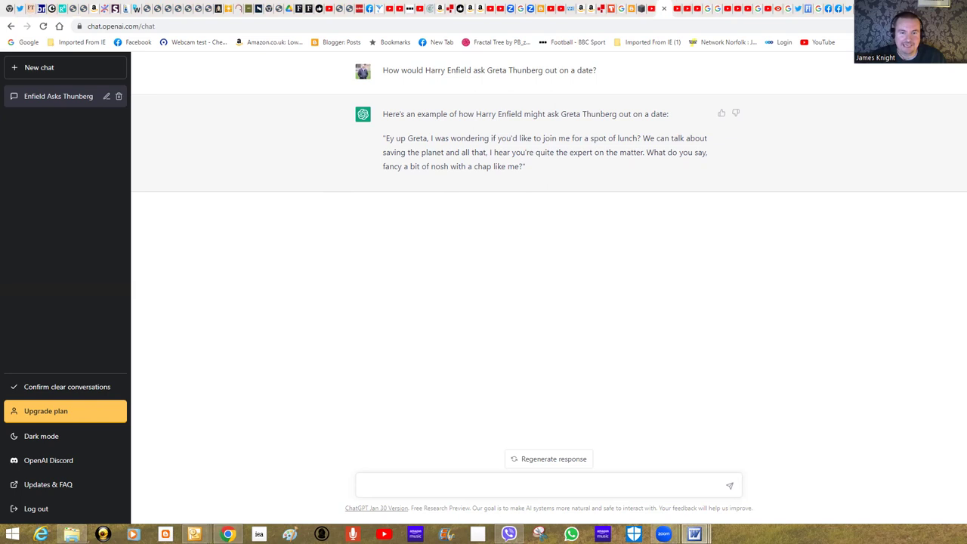
# Submit the prompt "In 15 words, what would David Attenborough write as an 11th Old Testament commandment?"
pyautogui.rightClick(426, 487)
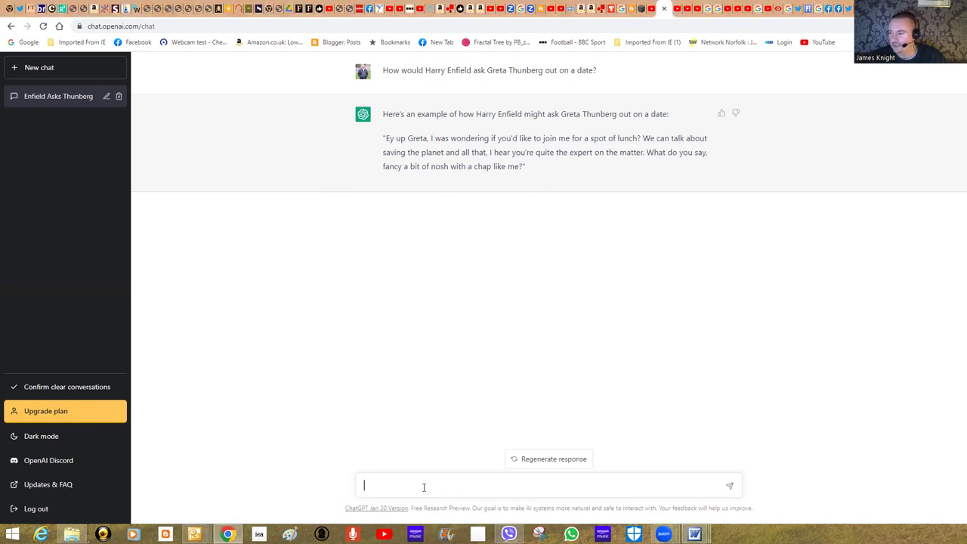
pyautogui.click(452, 406)
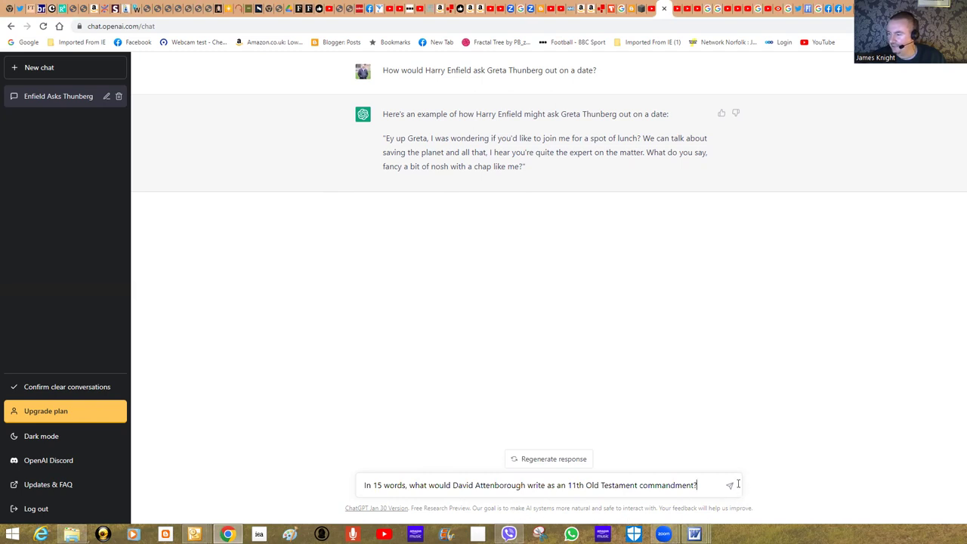
pyautogui.click(731, 487)
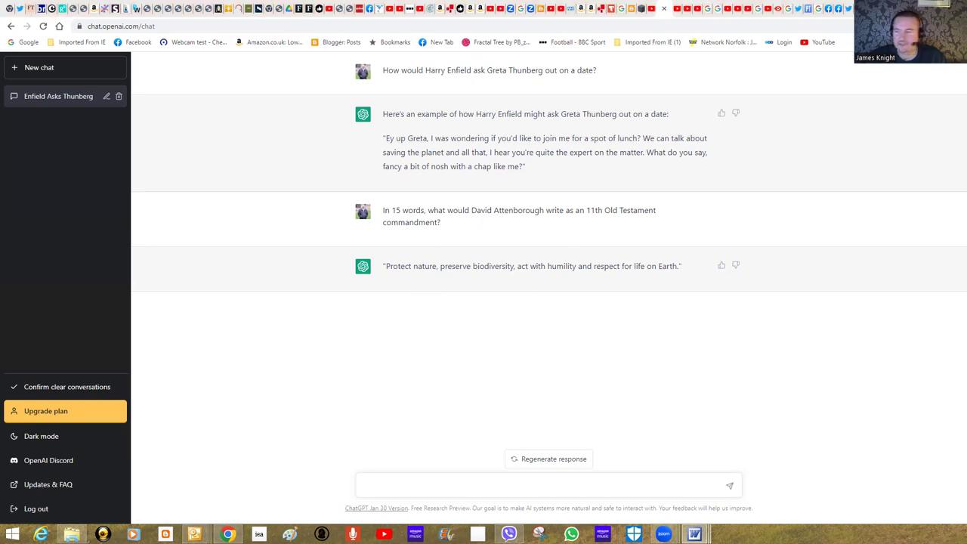
# Submit the prompt "Write a new Smiths song about cancel culture" in the same conversation
pyautogui.click(363, 493)
pyautogui.rightClick(390, 485)
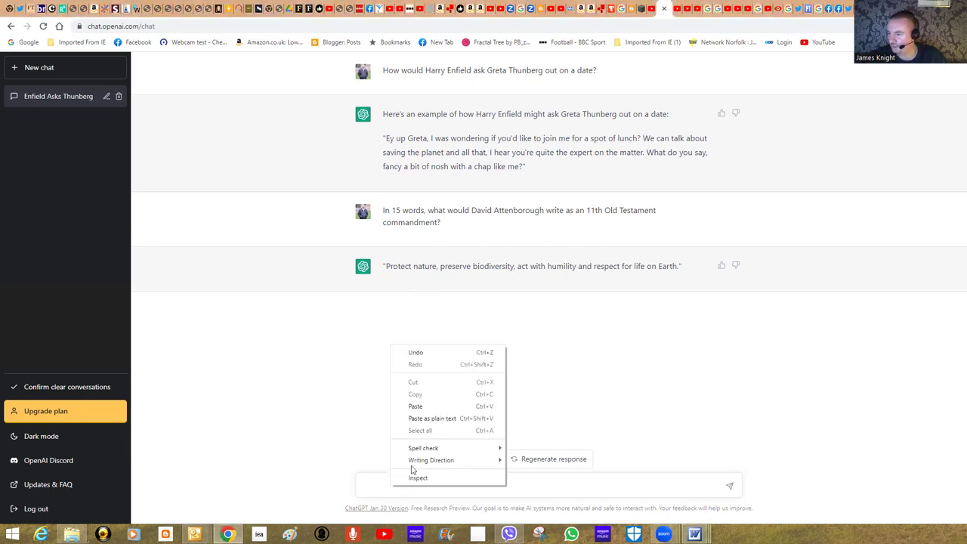
pyautogui.click(421, 409)
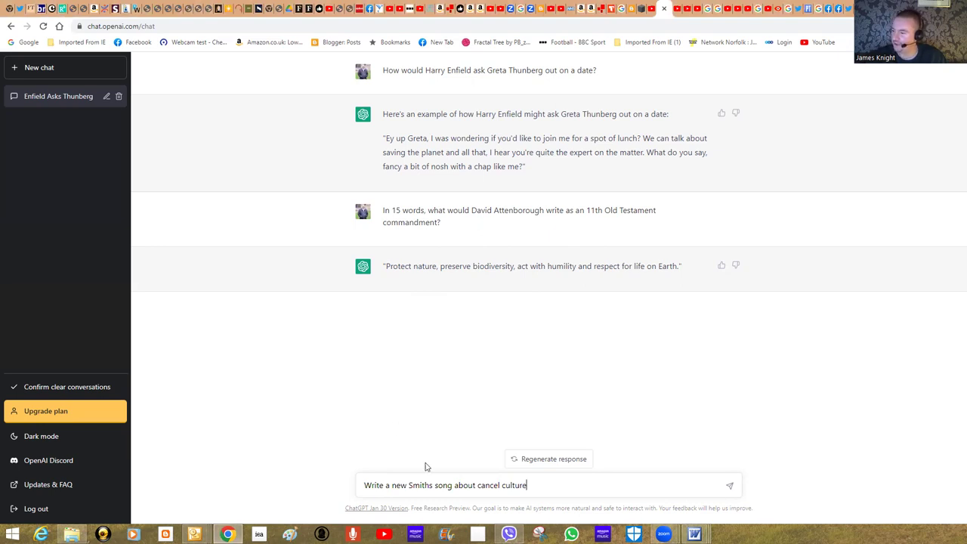
pyautogui.click(731, 490)
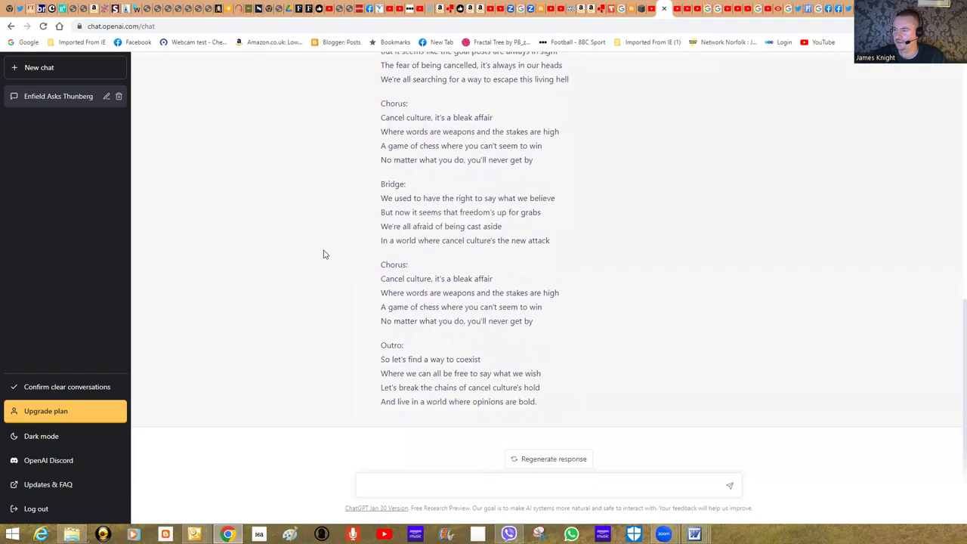
# Review the Smiths song lyrics and submit the follow-up prompt "Write a new Jay Z song about cancel culture"
pyautogui.scroll(1, 323, 254)
pyautogui.scroll(3, 324, 254)
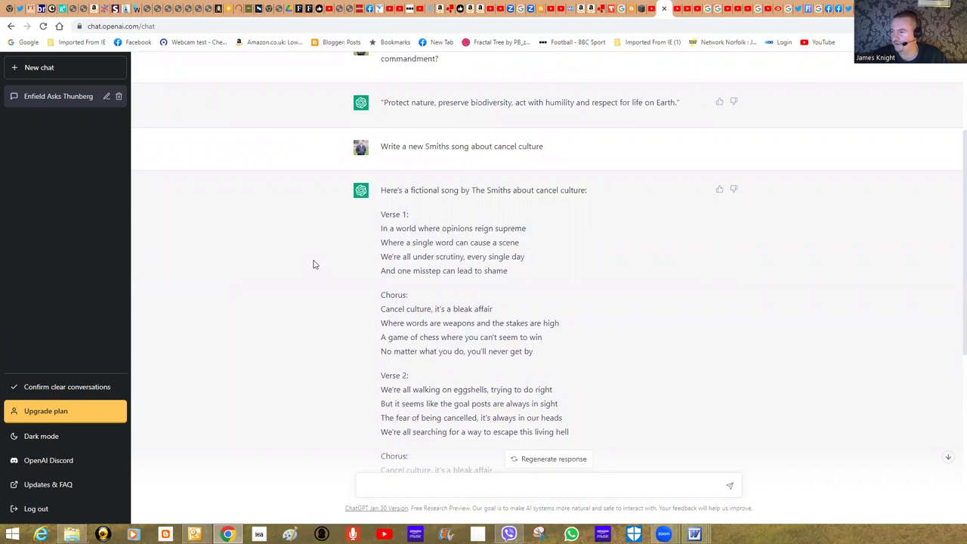
pyautogui.scroll(-1, 316, 264)
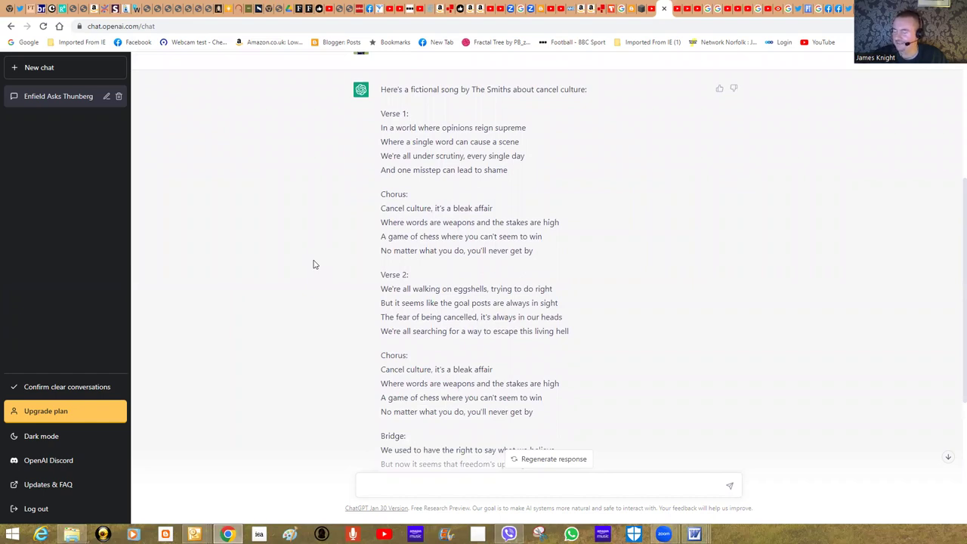
pyautogui.scroll(-2, 315, 264)
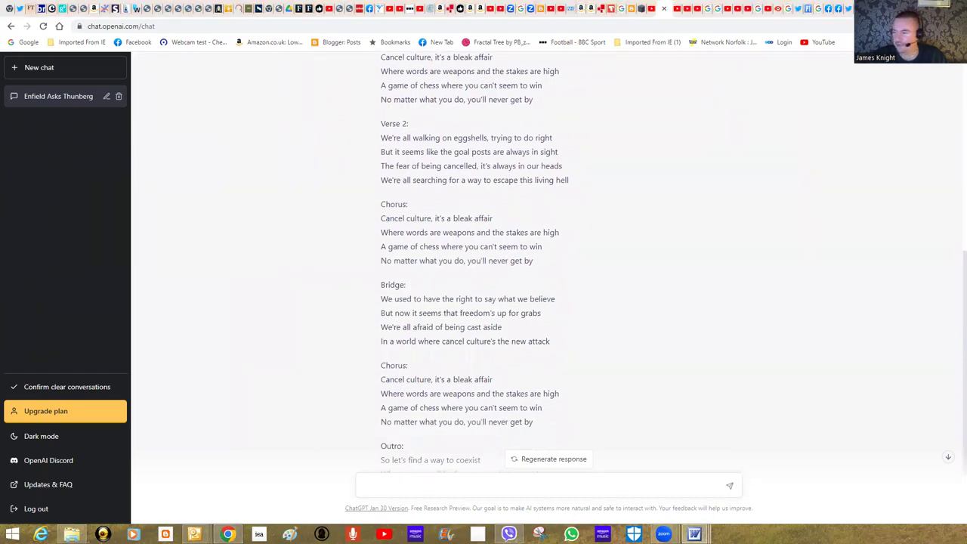
pyautogui.click(397, 488)
pyautogui.rightClick(397, 488)
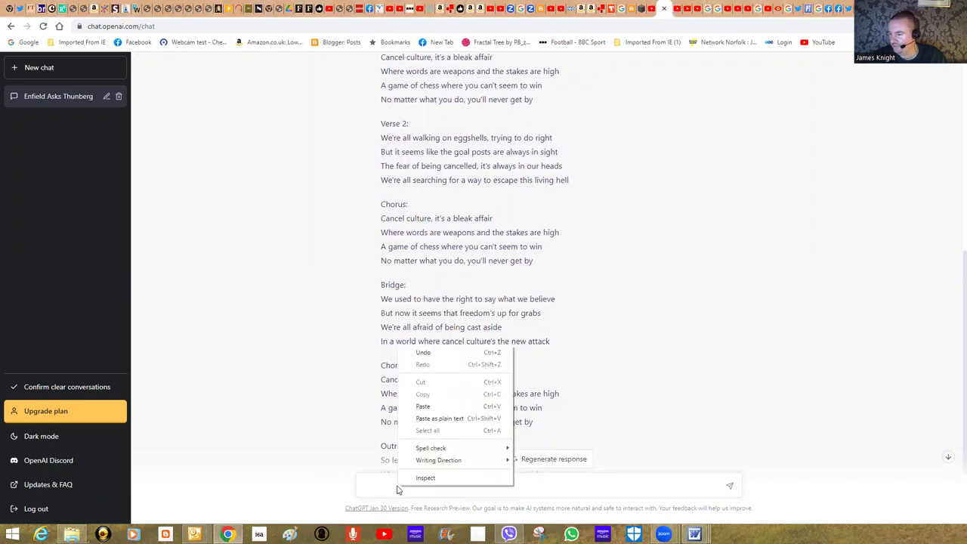
pyautogui.click(427, 407)
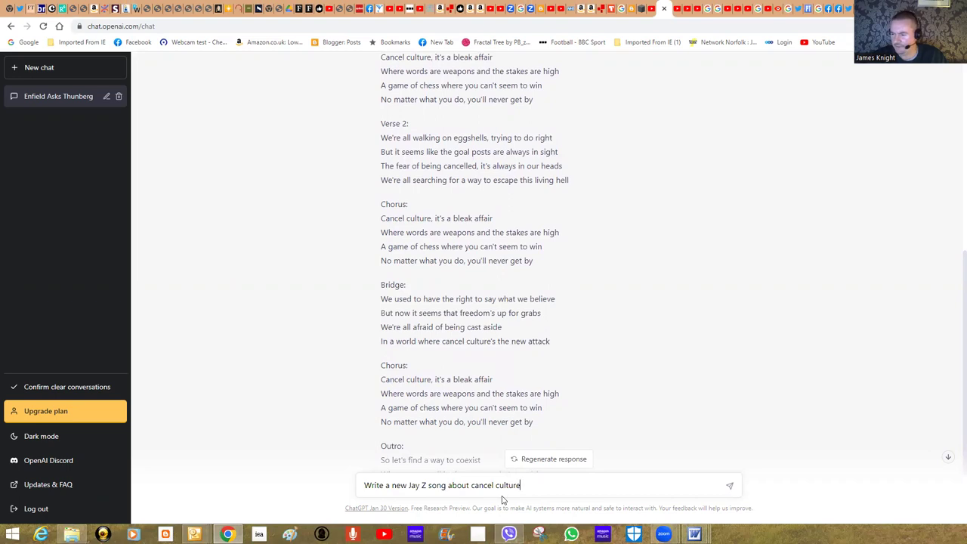
pyautogui.click(731, 489)
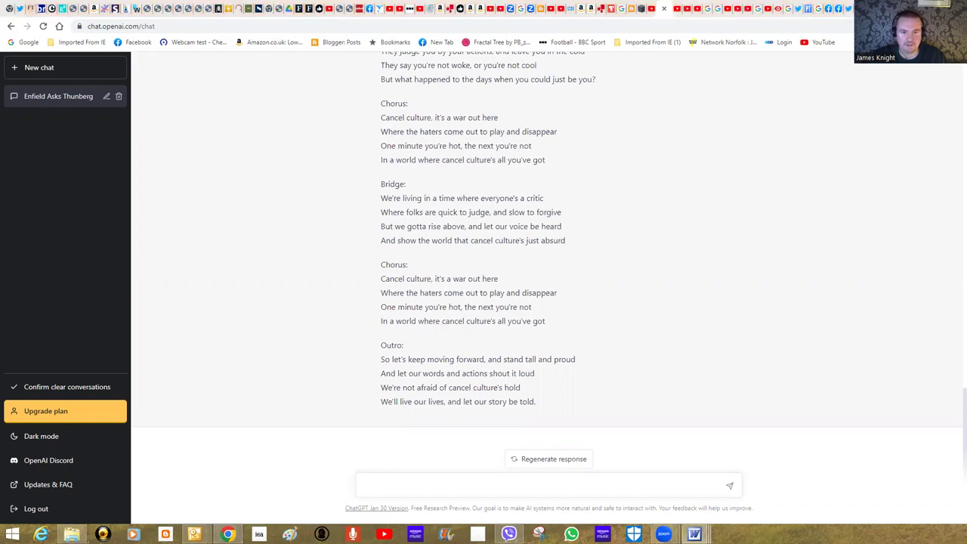
# Submit a prompt requesting a new 350 word blog article on woke culture for the named author, The Philosophical Muser
pyautogui.rightClick(387, 484)
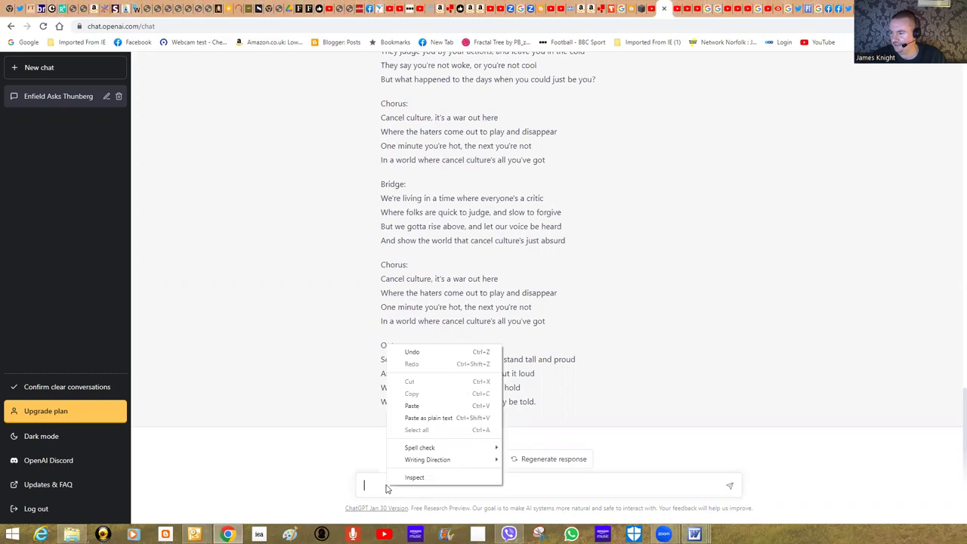
pyautogui.click(412, 417)
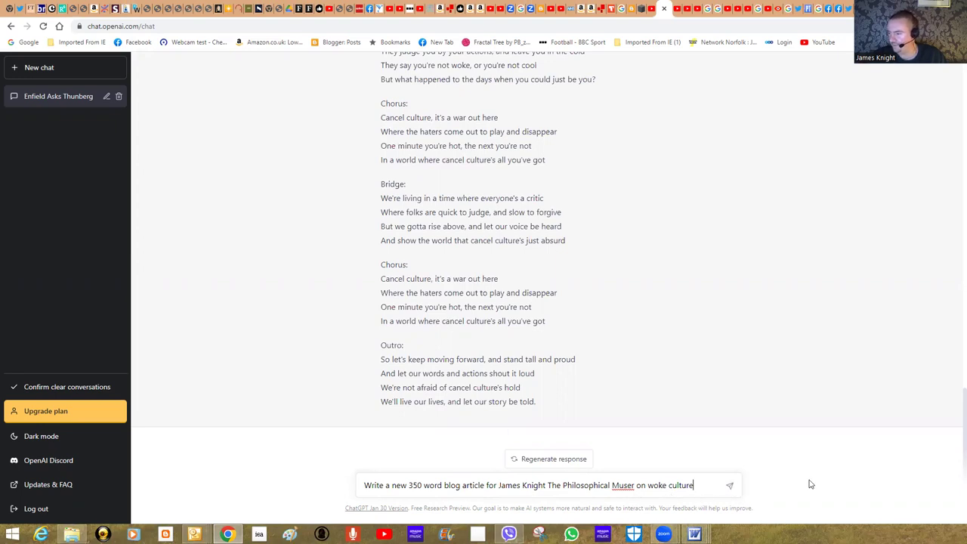
pyautogui.click(730, 487)
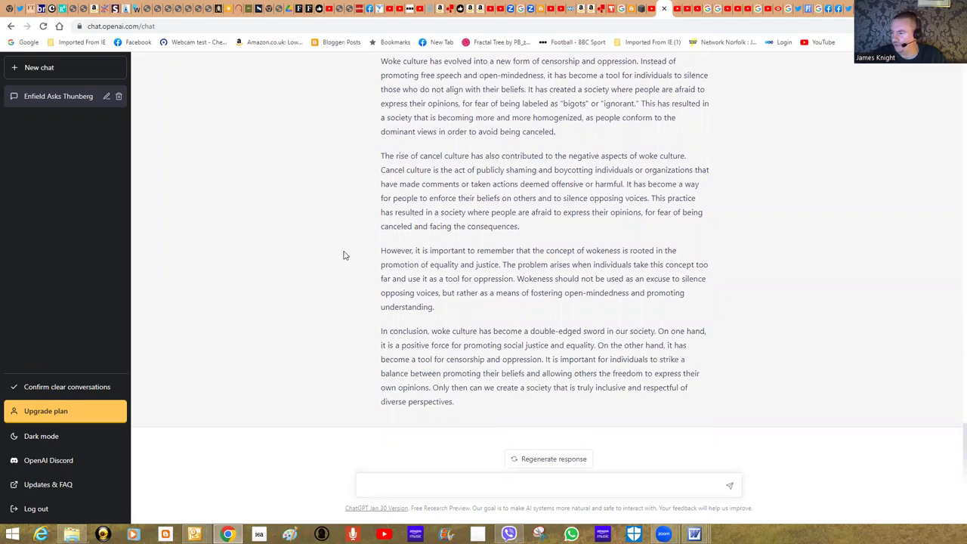
# Read through the generated woke culture blog article from its title to its conclusion
pyautogui.scroll(3, 343, 256)
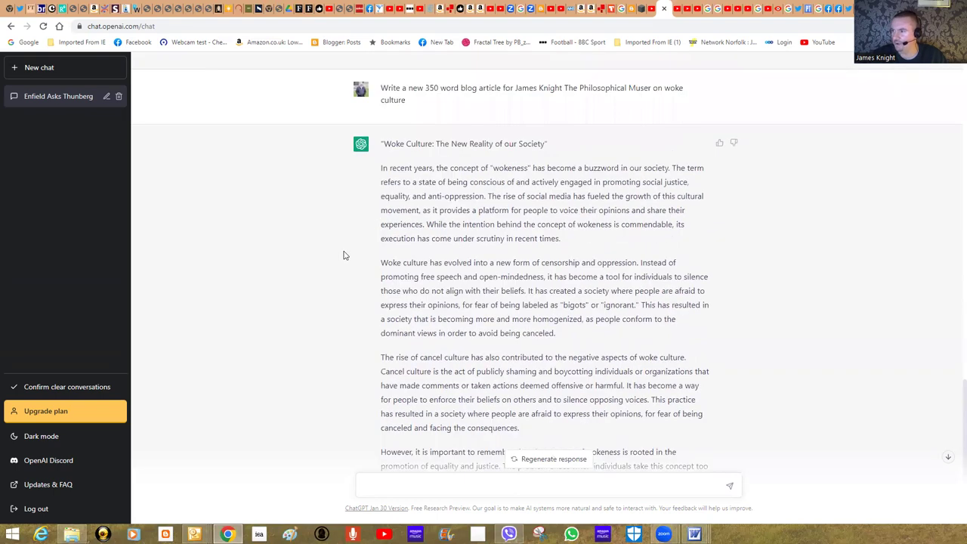
pyautogui.scroll(-3, 344, 256)
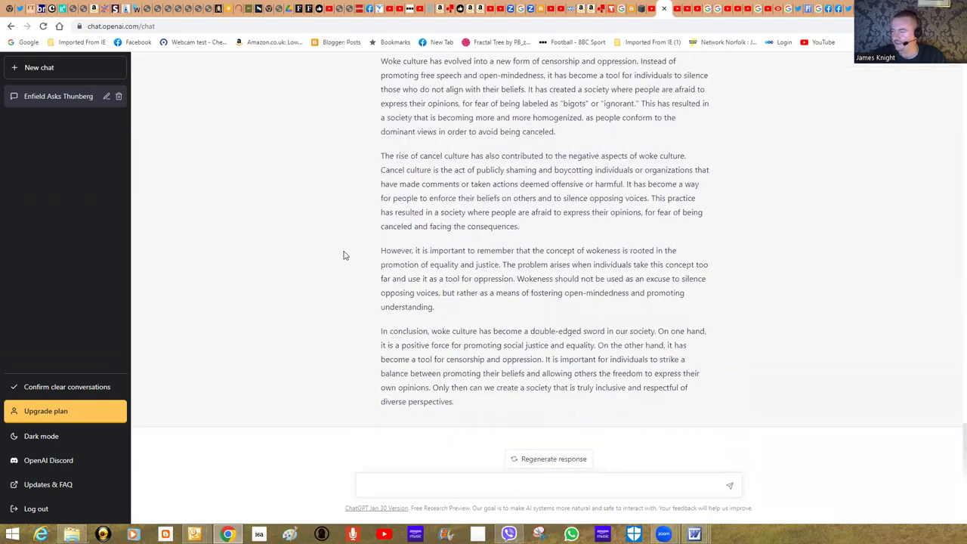
pyautogui.scroll(1, 343, 256)
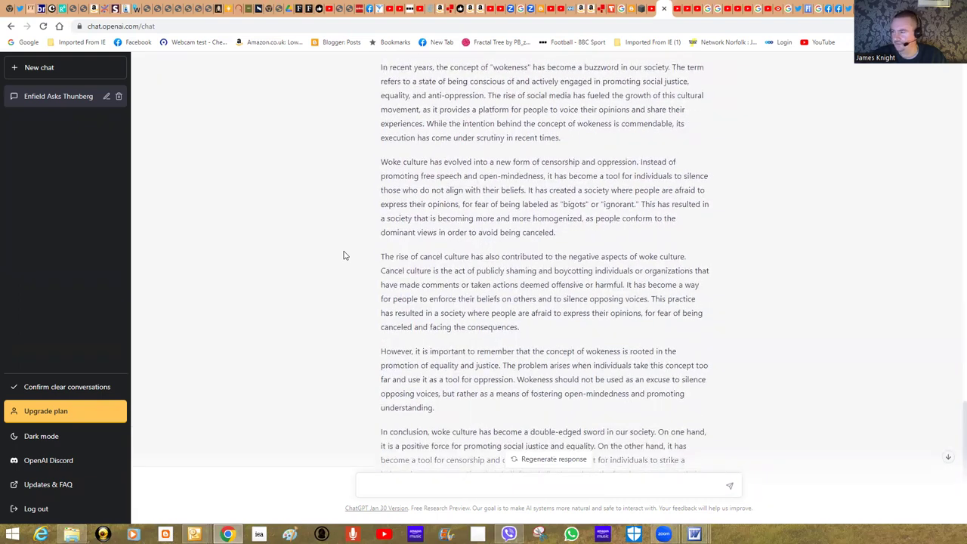
pyautogui.scroll(1, 367, 234)
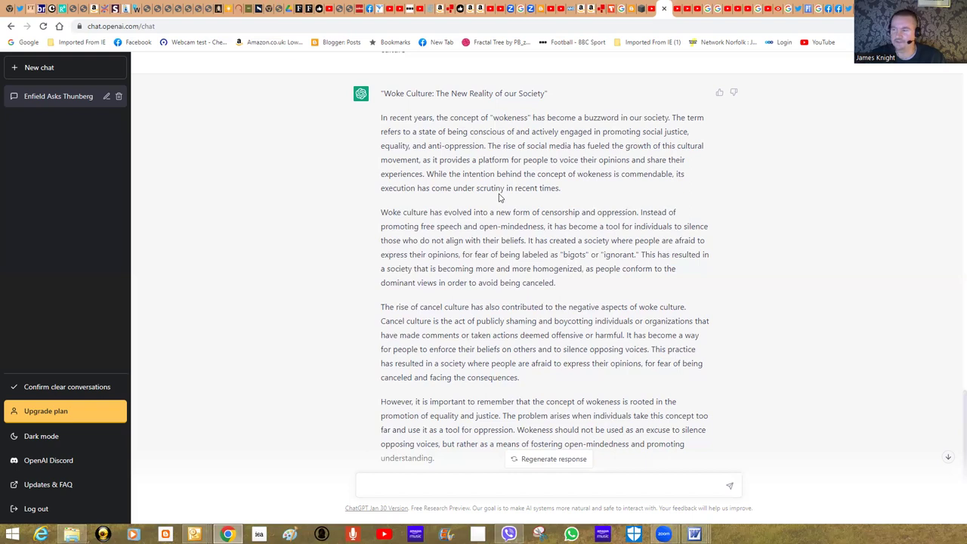
pyautogui.scroll(1, 446, 189)
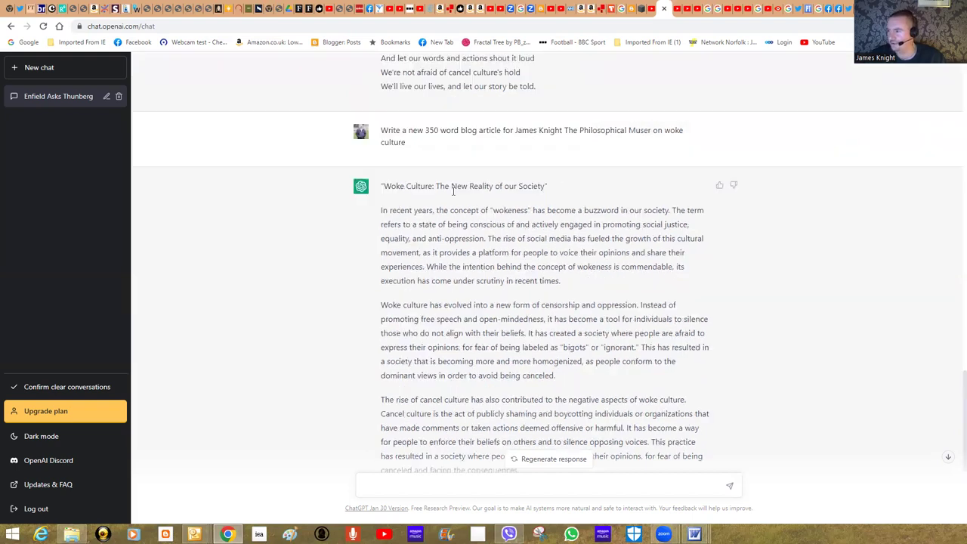
pyautogui.scroll(-2, 454, 195)
pyautogui.scroll(-1, 514, 216)
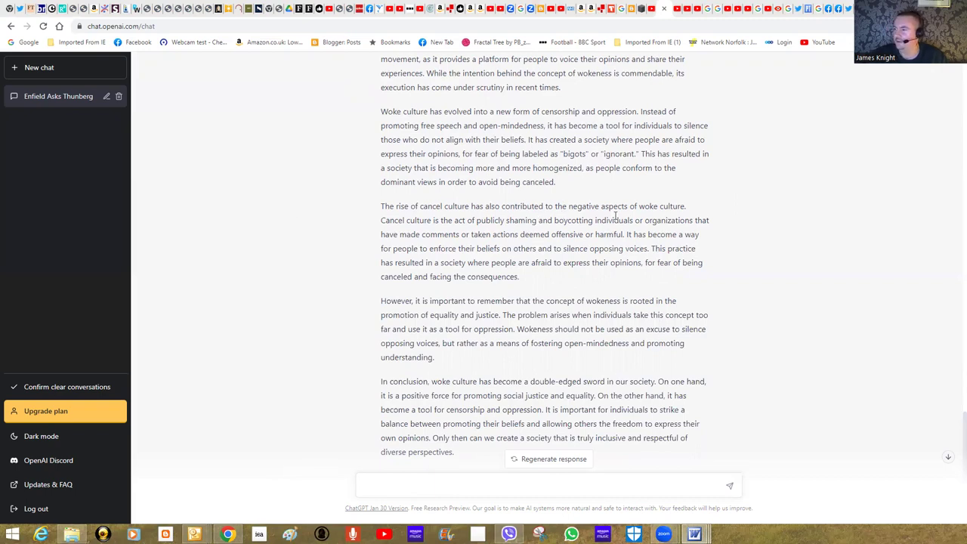
# Submit the prompt "In 100 words, write a William Blake poem about Kierkegaard's teleological suspension of the ethical"
pyautogui.rightClick(375, 483)
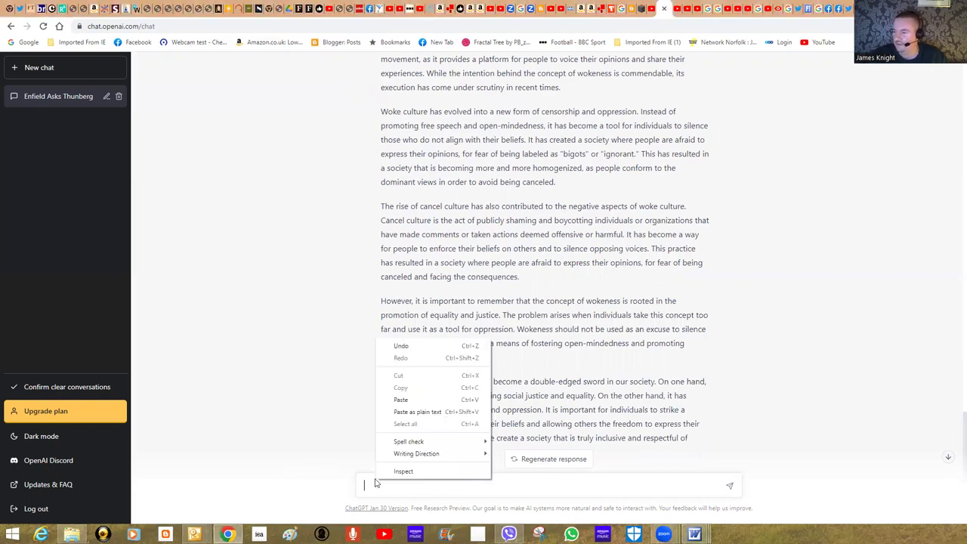
pyautogui.click(399, 401)
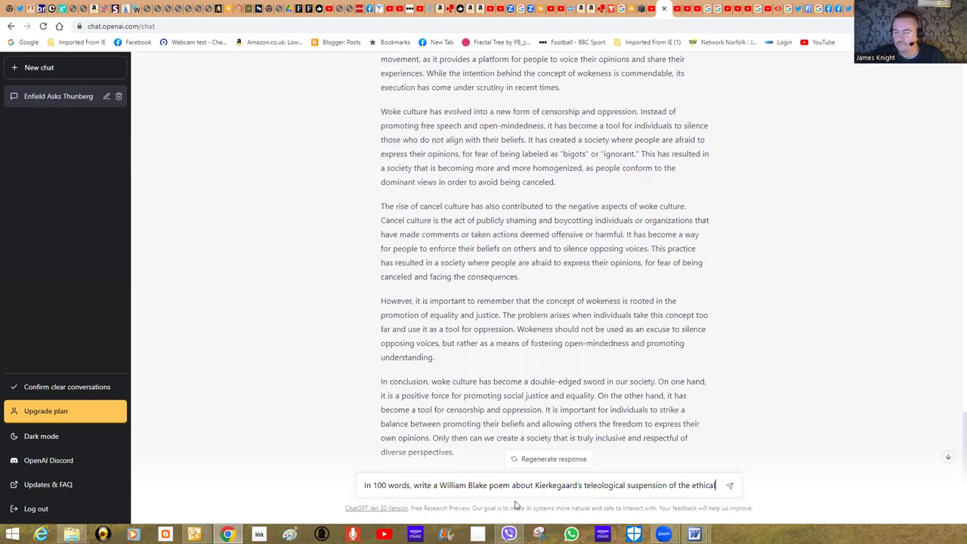
pyautogui.scroll(-1, 565, 382)
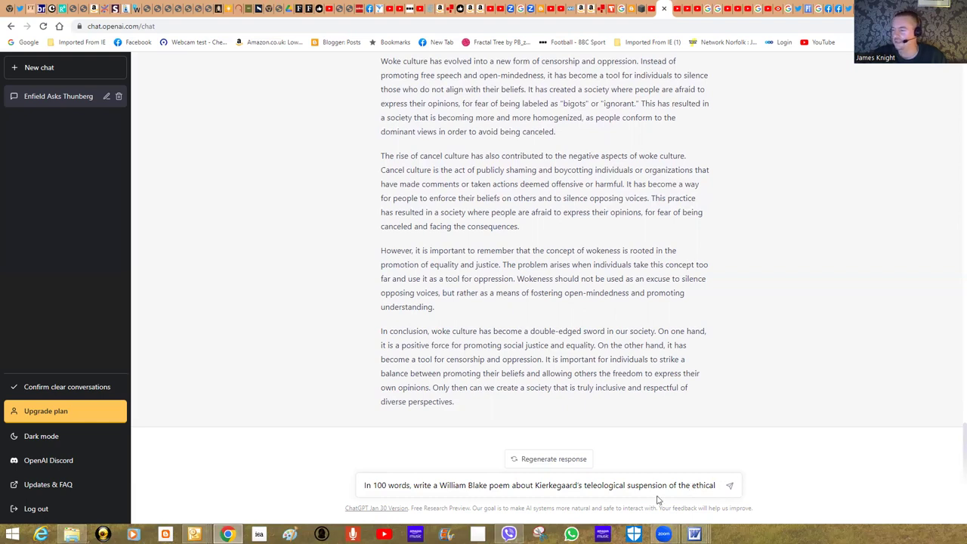
pyautogui.click(731, 490)
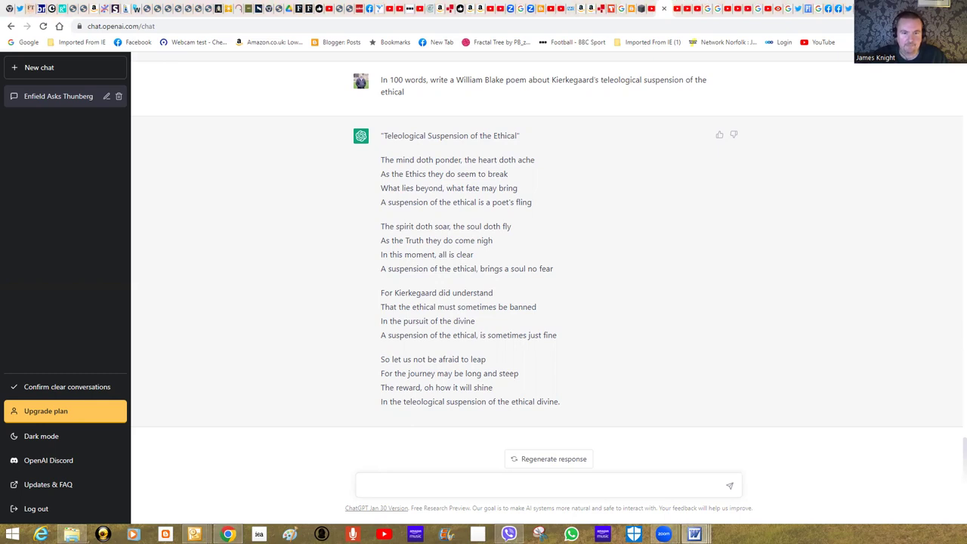
# Submit the prompt "Write a 1000 word essay on Pascal's dignity of causality in relation to Harsanyi's amnesia principle"
pyautogui.rightClick(467, 491)
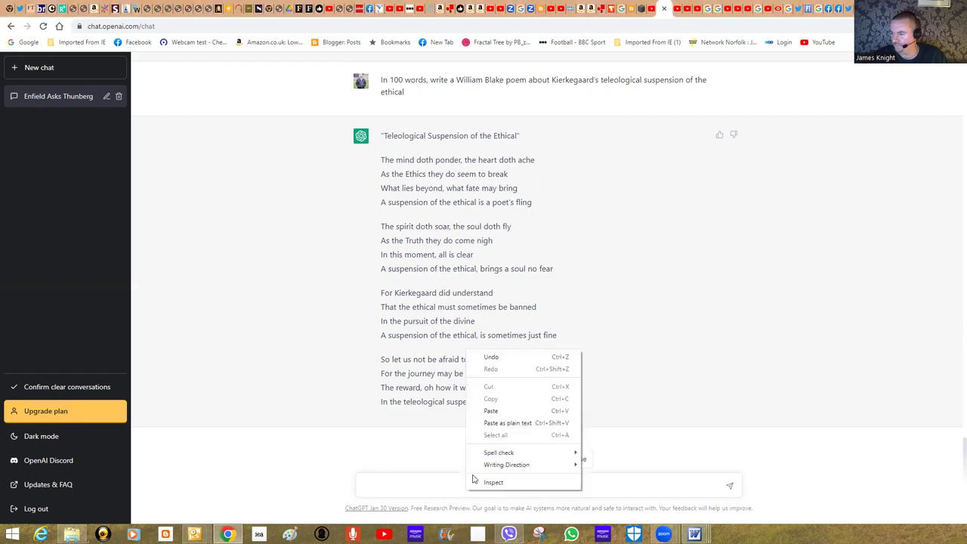
pyautogui.click(502, 411)
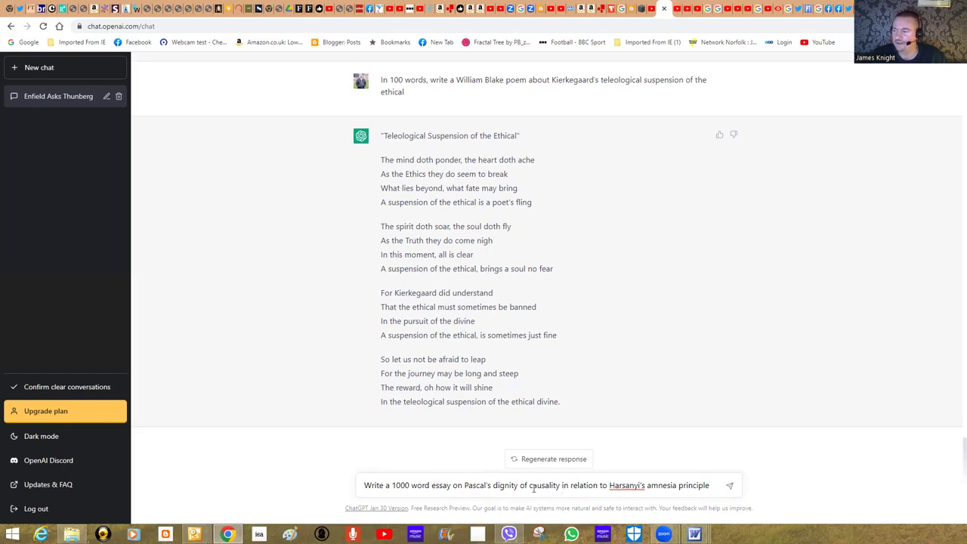
pyautogui.click(730, 489)
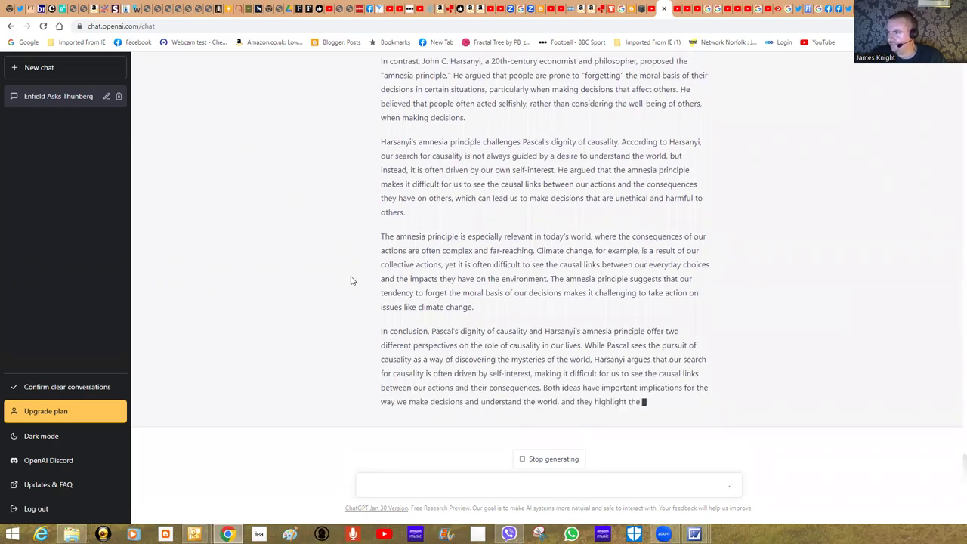
# Read through the generated essay on Pascal's dignity of causality and Harsanyi's amnesia principle from its title onward
pyautogui.scroll(3, 350, 280)
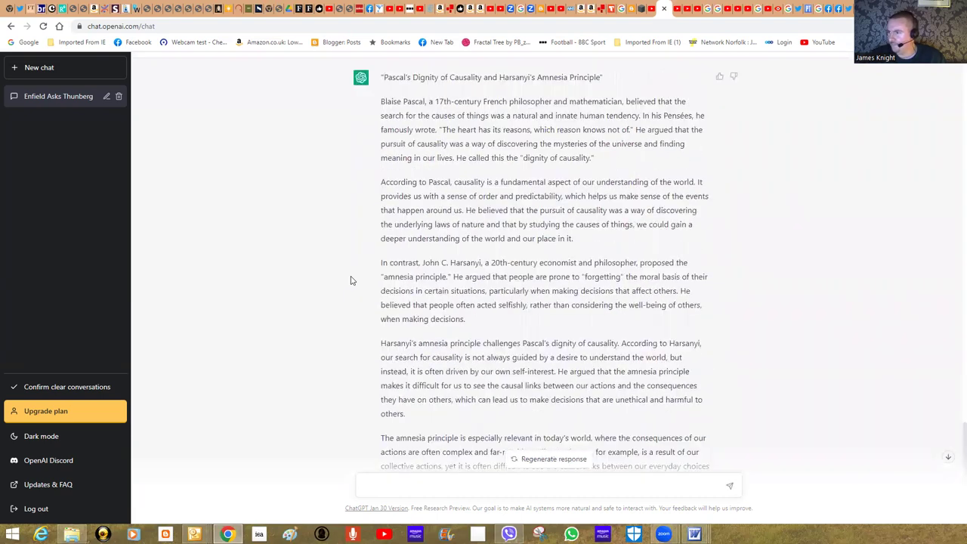
pyautogui.scroll(2, 350, 280)
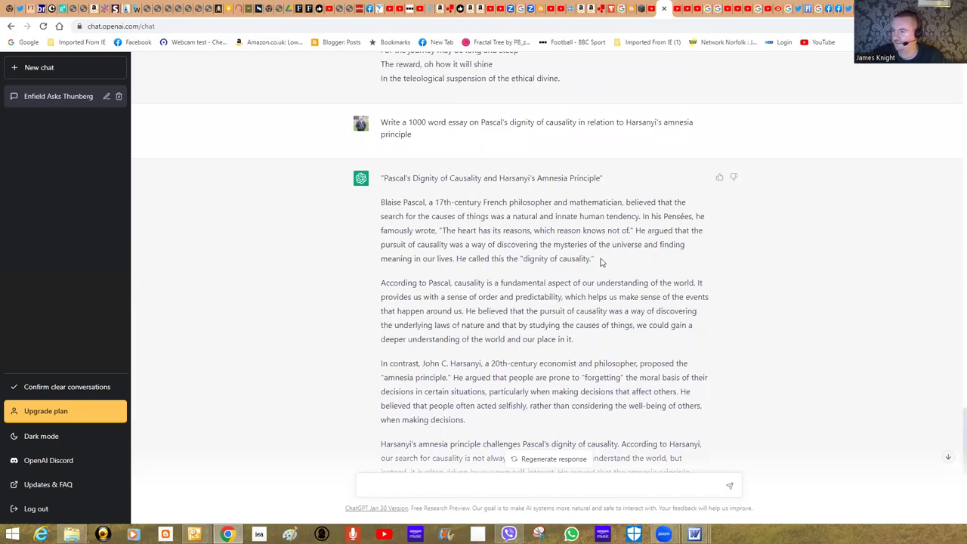
pyautogui.scroll(-2, 603, 262)
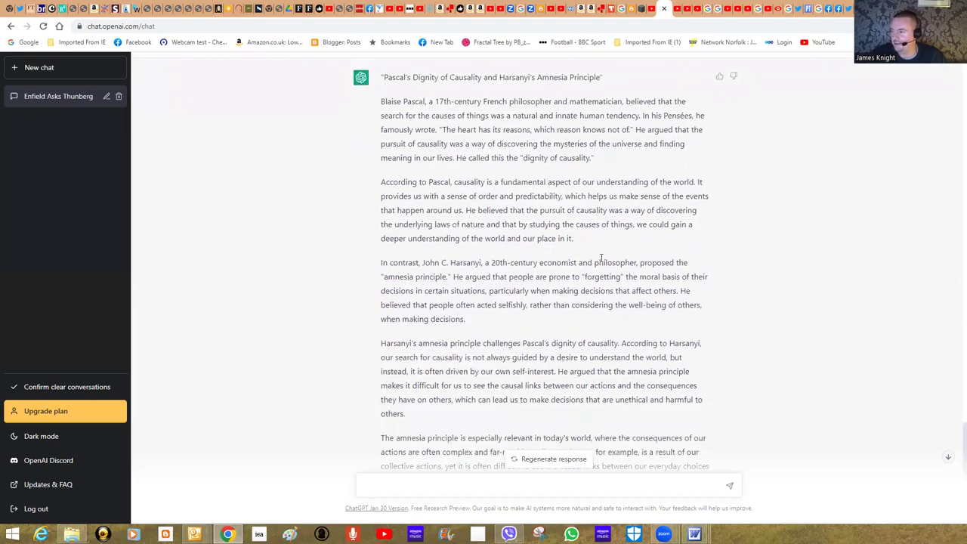
pyautogui.scroll(-1, 601, 260)
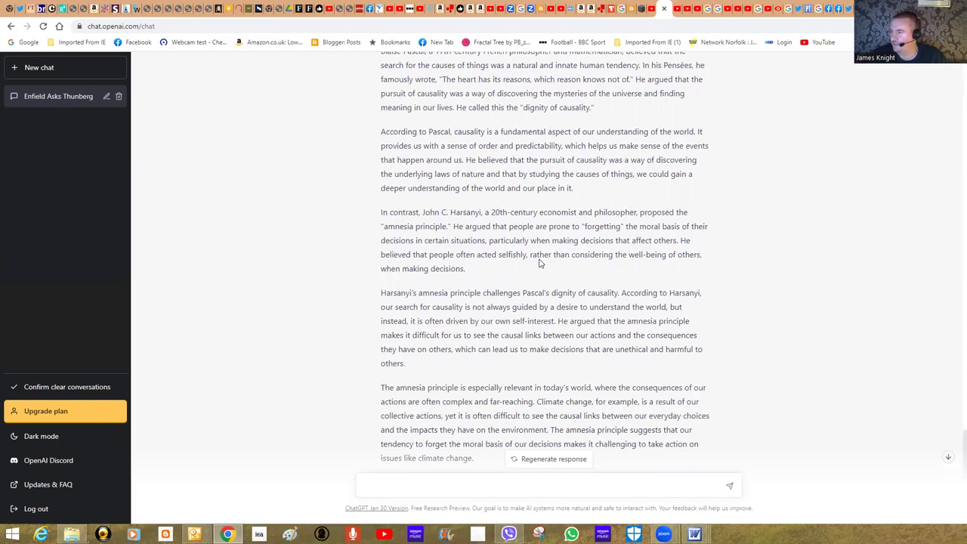
pyautogui.scroll(-4, 539, 262)
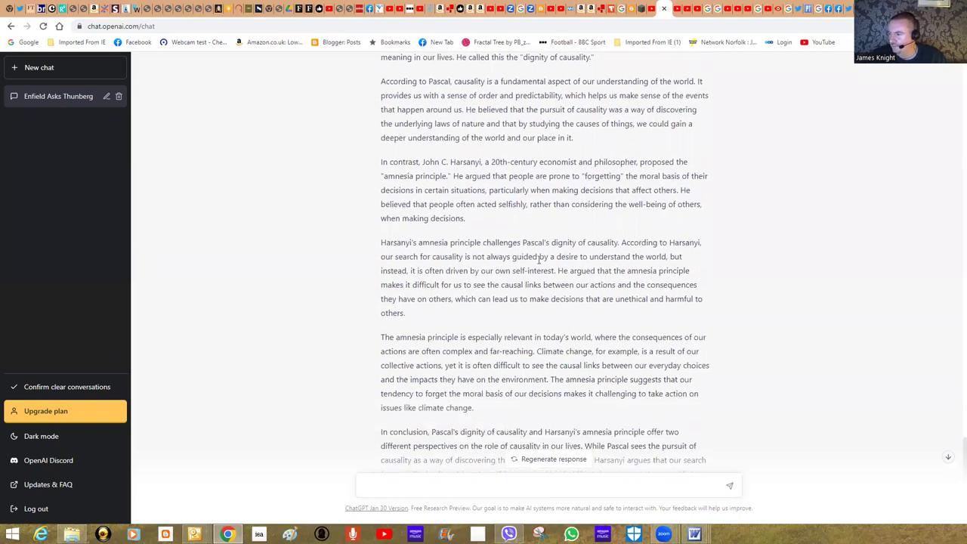